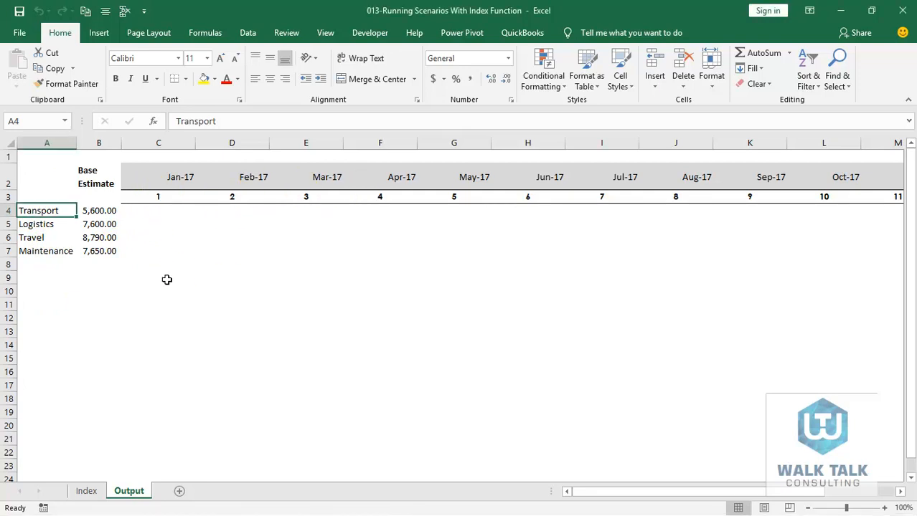
# - Examine the month header cells C2 and D2 on the Output sheet and the scenario table on the Index sheet
pyautogui.click(181, 175)
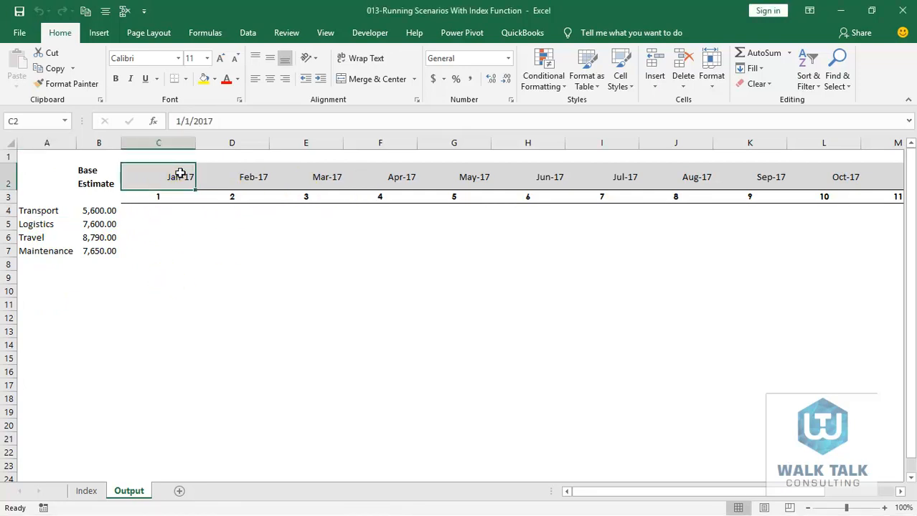
pyautogui.click(243, 175)
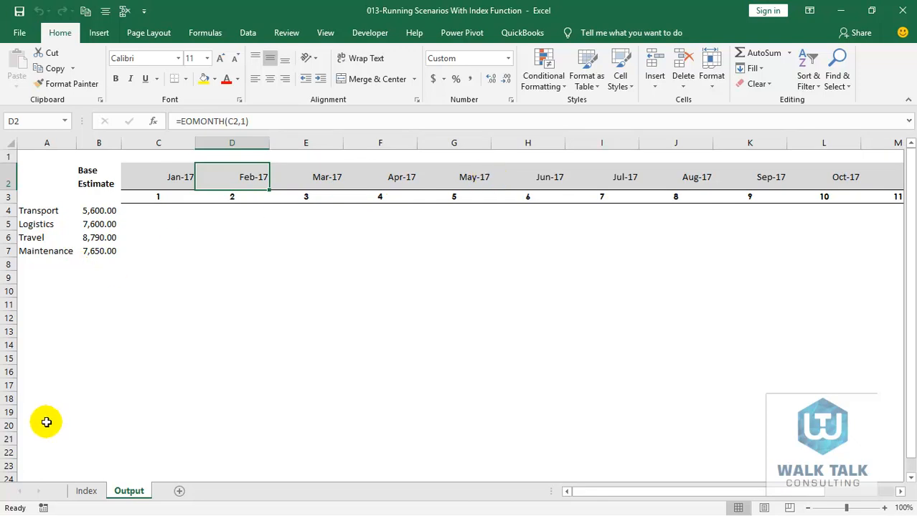
pyautogui.click(87, 492)
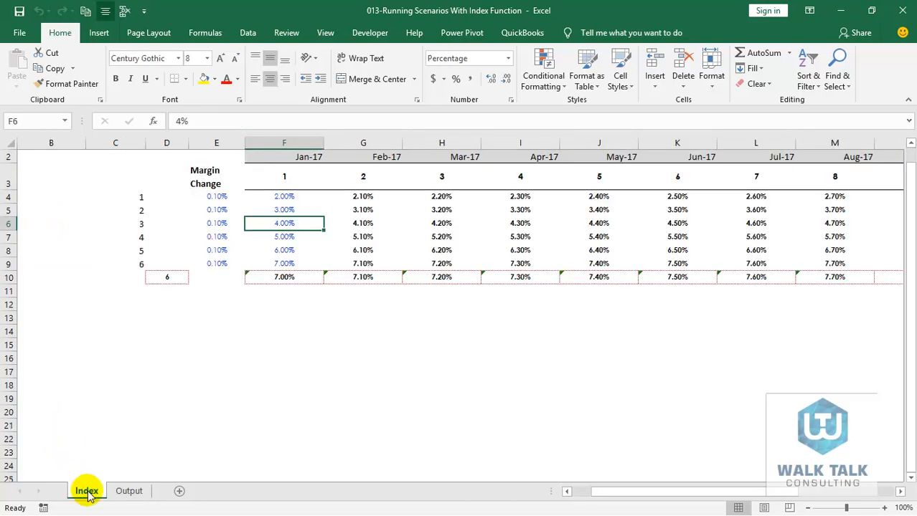
pyautogui.click(129, 491)
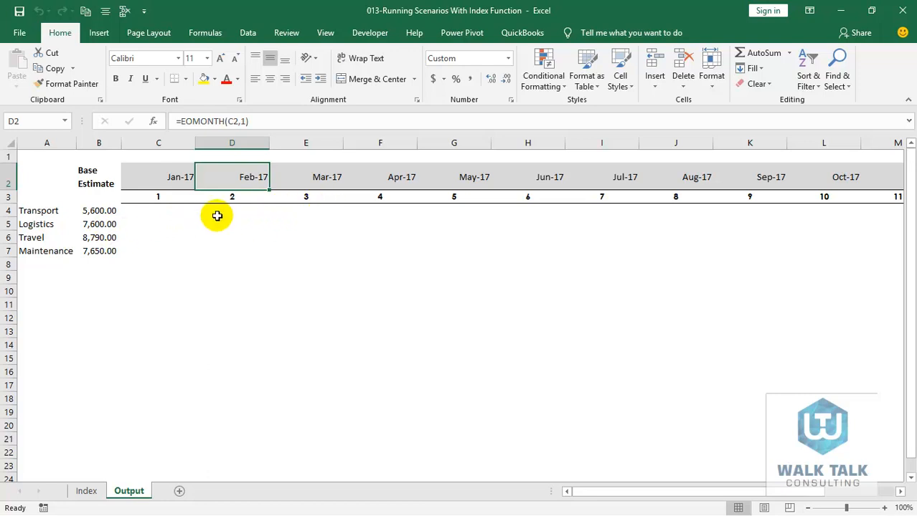
# - Set the scenario selector in cell D10 of the Index sheet to 2
pyautogui.click(84, 491)
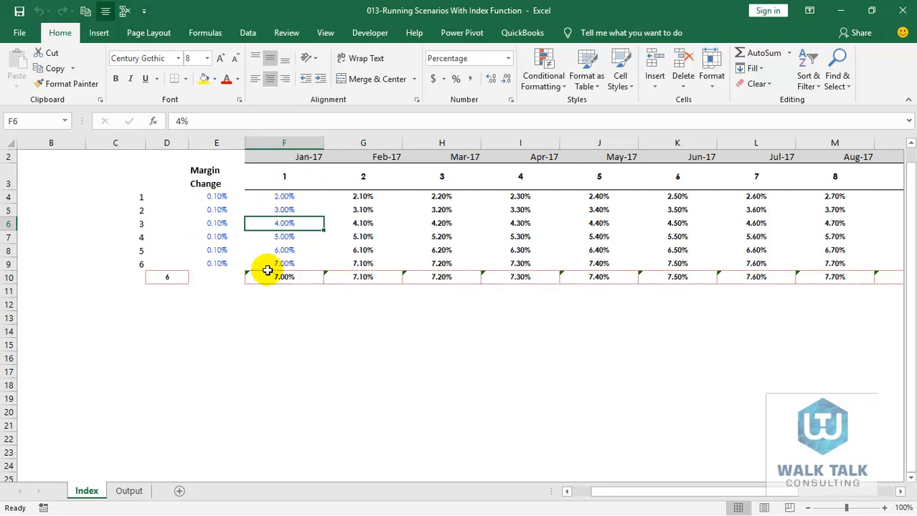
pyautogui.click(168, 277)
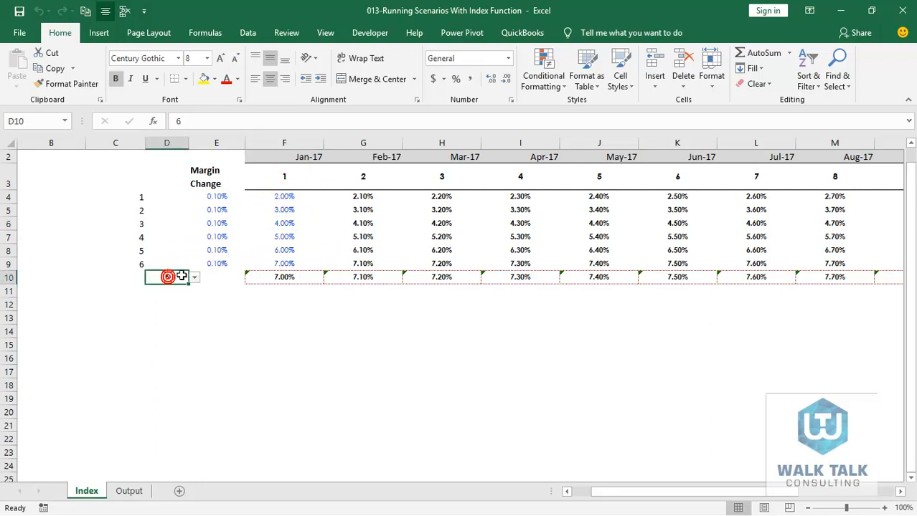
pyautogui.click(195, 278)
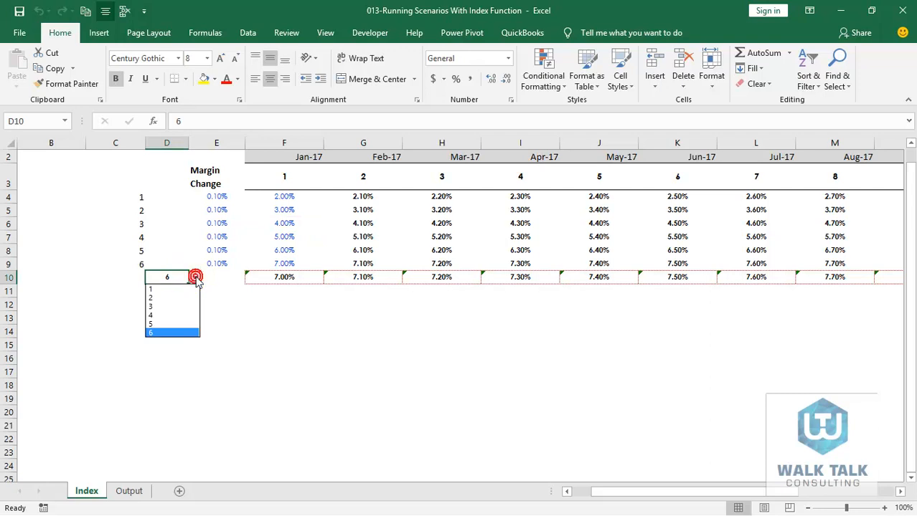
pyautogui.click(155, 297)
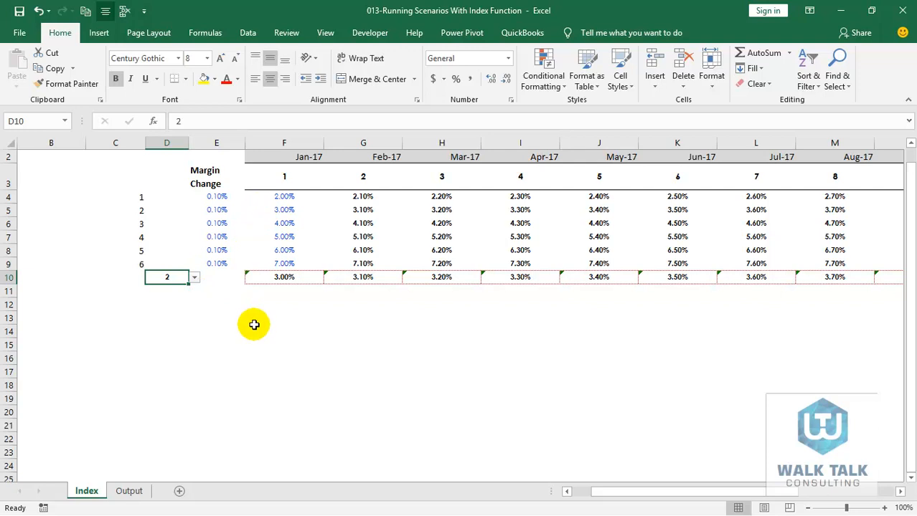
# - Review the January base rates in F4:F9 and the heading above them in F1
pyautogui.click(283, 194)
pyautogui.moveTo(283, 194); pyautogui.dragTo(284, 264)
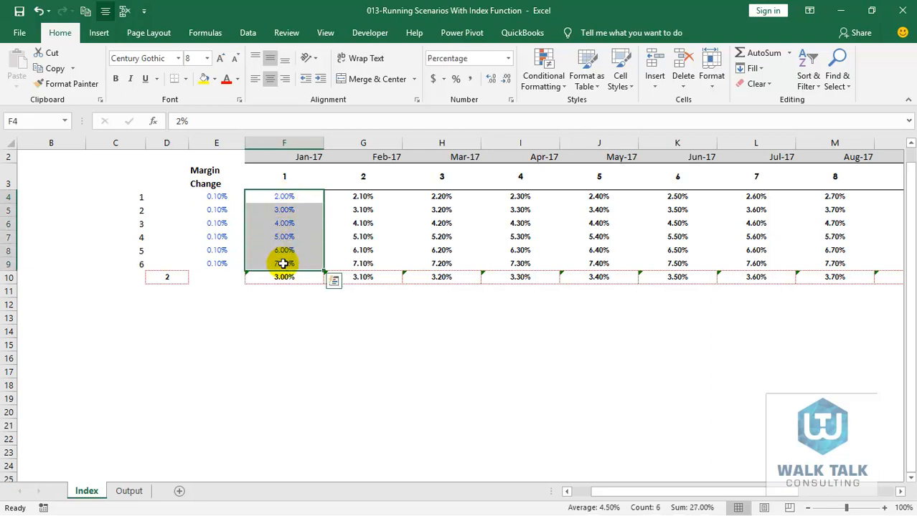
pyautogui.press('Up')
pyautogui.press('Up')
pyautogui.press('Up')
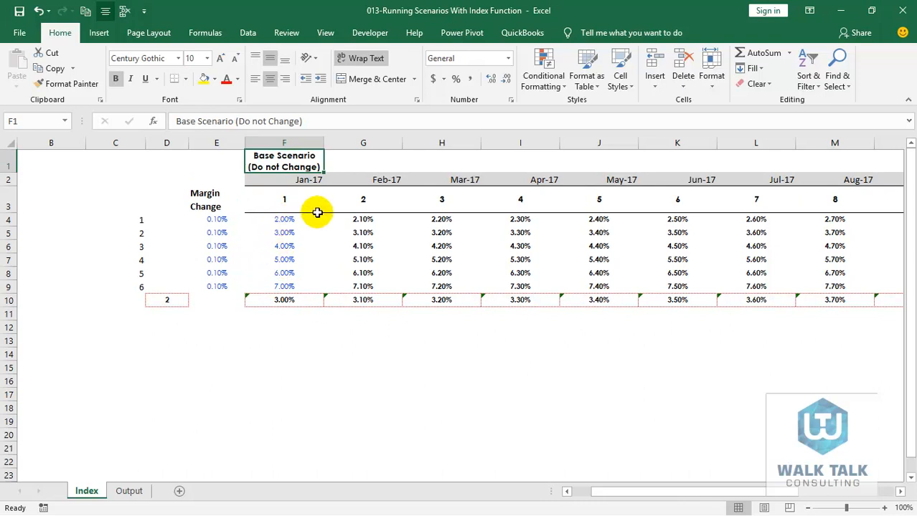
# - Examine the monthly growth formulas along row 4, the scenario numbers in column C and the margin change column
pyautogui.click(355, 216)
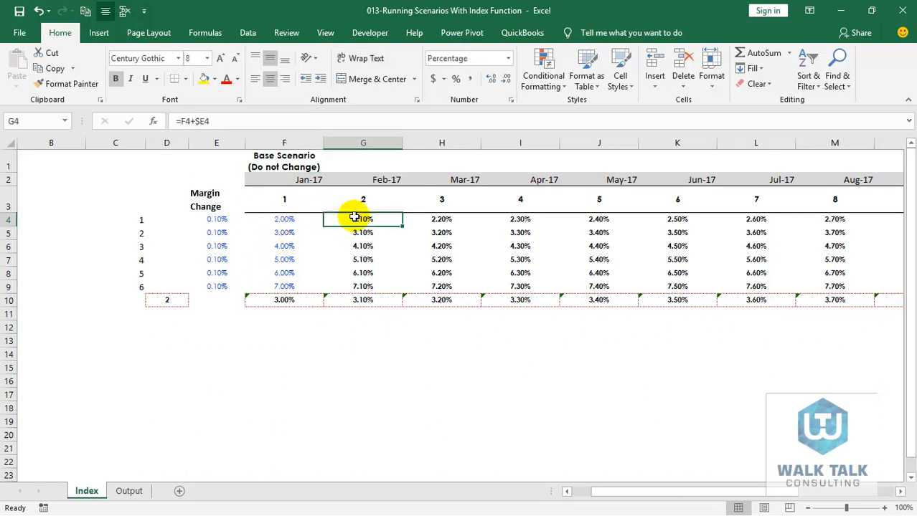
pyautogui.press('Right')
pyautogui.press('Right')
pyautogui.press('Right')
pyautogui.press('Right')
pyautogui.press('Left')
pyautogui.press('Left')
pyautogui.press('Left')
pyautogui.press('Left')
pyautogui.press('Left')
pyautogui.press('Left')
pyautogui.press('Left')
pyautogui.press('Left')
pyautogui.press('Down')
pyautogui.press('Down')
pyautogui.press('Down')
pyautogui.press('Down')
pyautogui.press('Down')
pyautogui.press('Right')
pyautogui.press('Right')
pyautogui.press('Down')
pyautogui.press('Right')
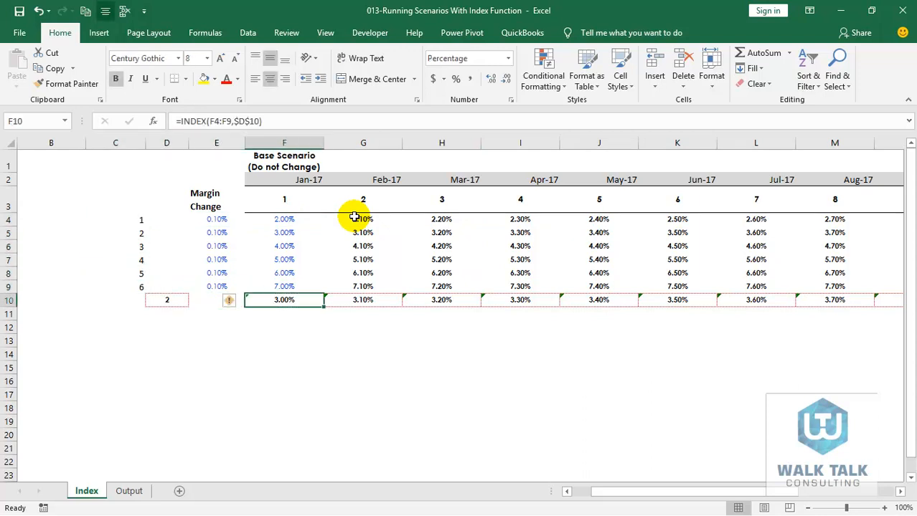
# - Inspect the array and row number arguments of the INDEX formula in F10 and its selector cell D10
pyautogui.click(173, 300)
pyautogui.click(280, 302)
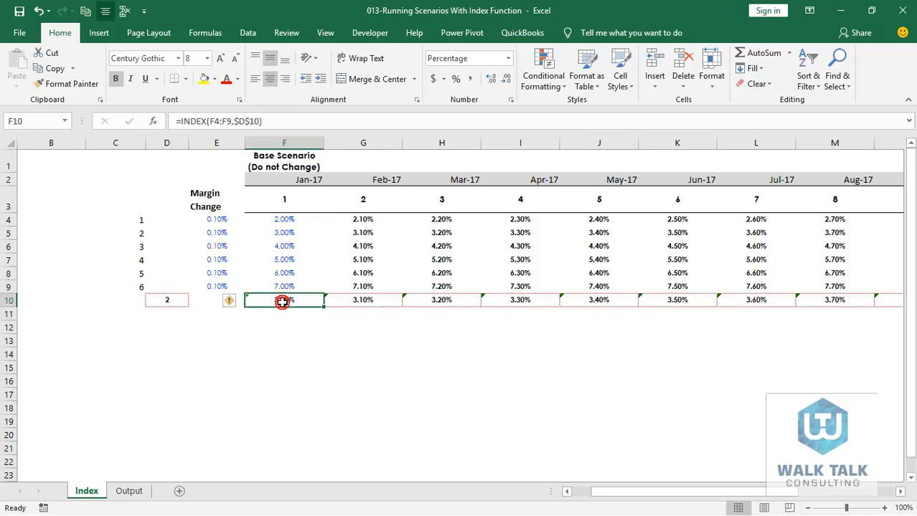
pyautogui.click(215, 121)
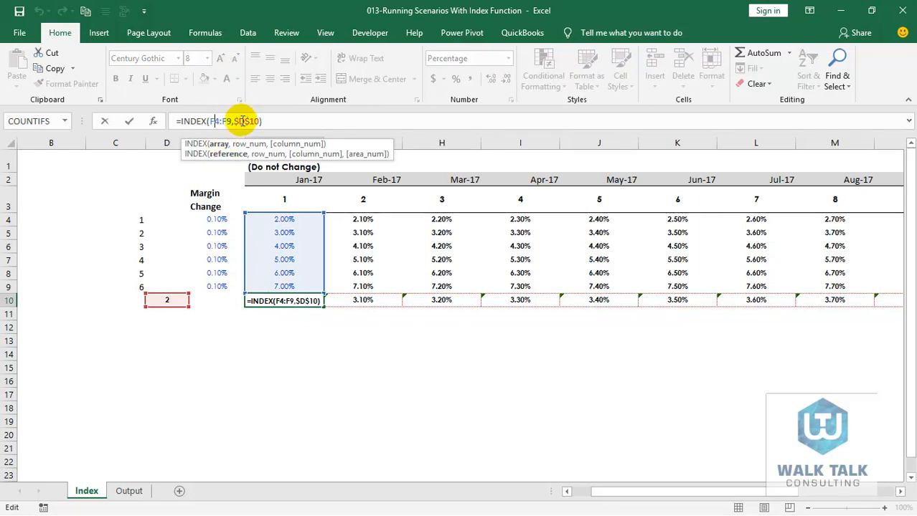
pyautogui.click(249, 121)
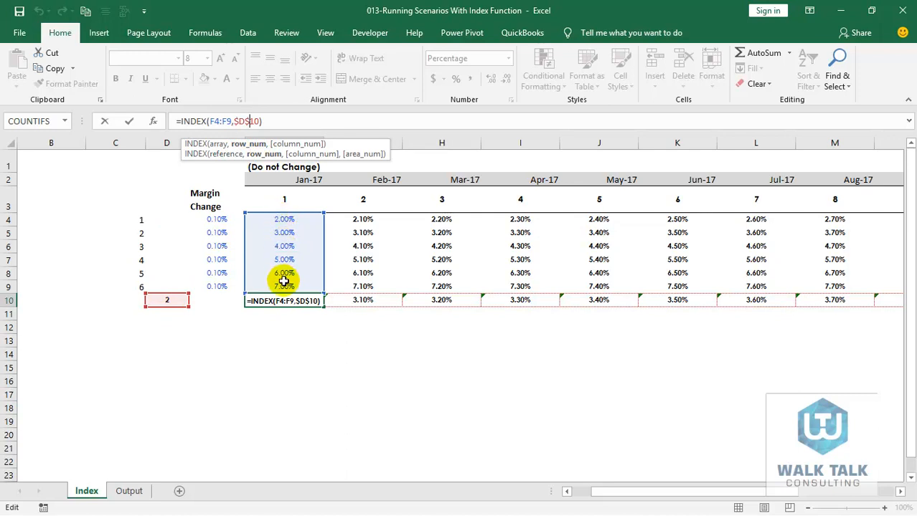
# - Try scenario 6 and scenario 5 in the selector cell D10
pyautogui.click(177, 301)
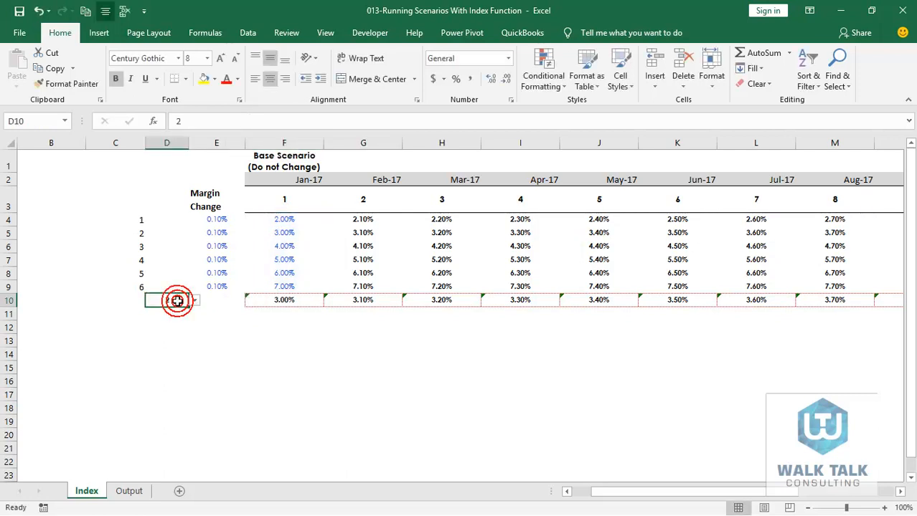
pyautogui.click(193, 301)
pyautogui.click(156, 356)
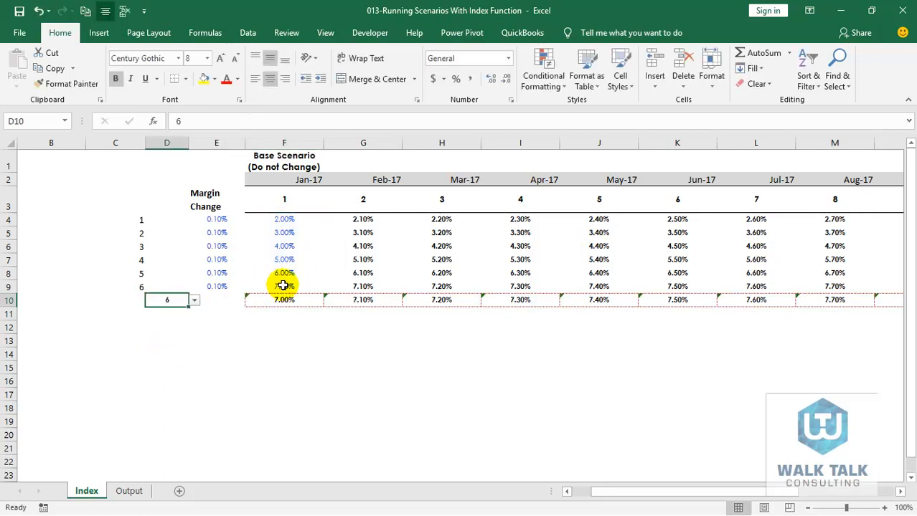
pyautogui.click(193, 301)
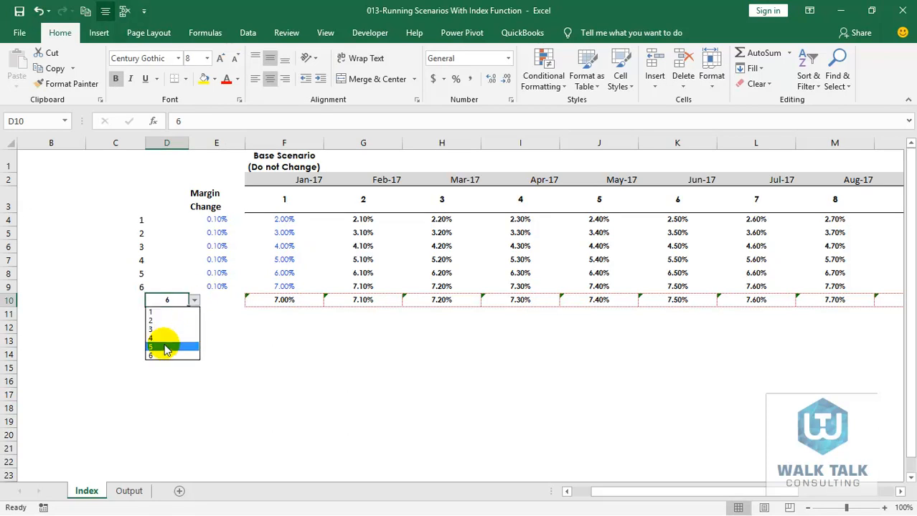
pyautogui.click(165, 348)
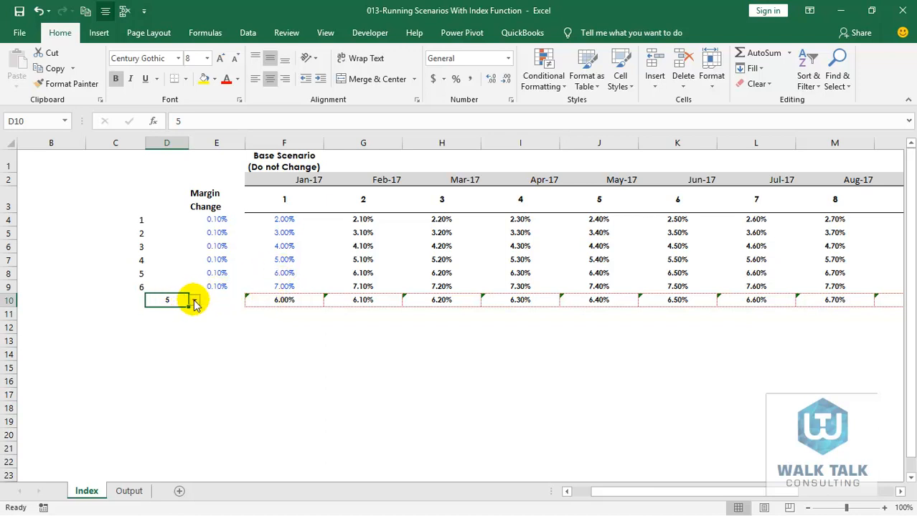
# - Review the January base rates in F4:F9 and set the scenario selector in D10 to 2
pyautogui.click(282, 217)
pyautogui.moveTo(282, 217); pyautogui.dragTo(286, 288)
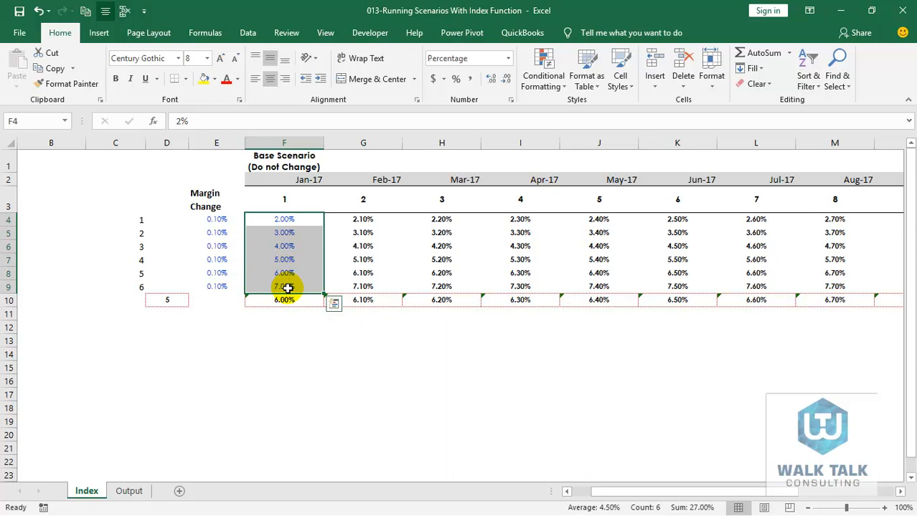
pyautogui.click(167, 299)
pyautogui.click(194, 300)
pyautogui.click(159, 320)
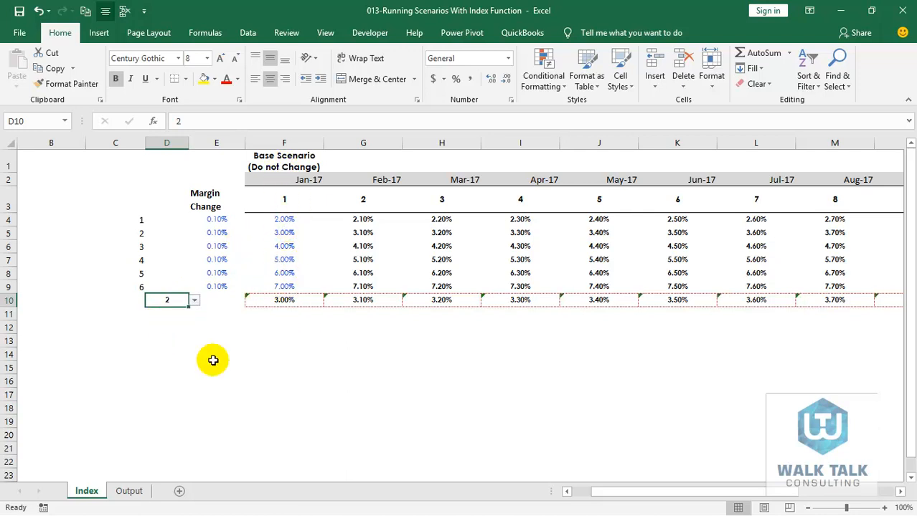
# - Enter the formula =B4*(1+Index!F$10) in cell C4 of the Output sheet for Transport in Jan-17
pyautogui.click(129, 491)
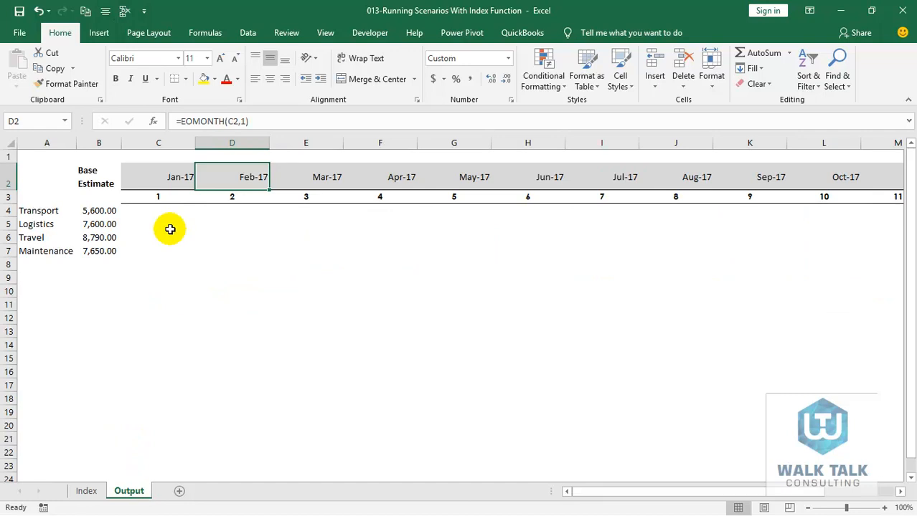
pyautogui.click(153, 209)
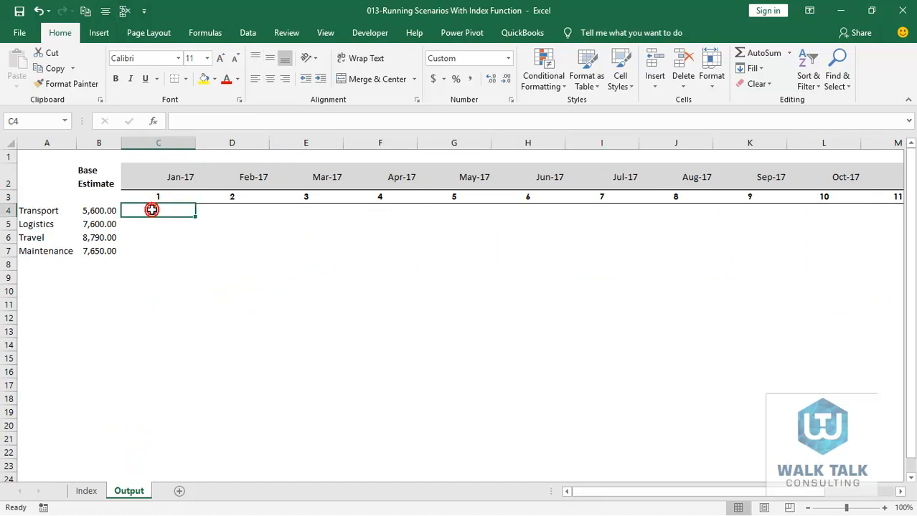
pyautogui.write('=')
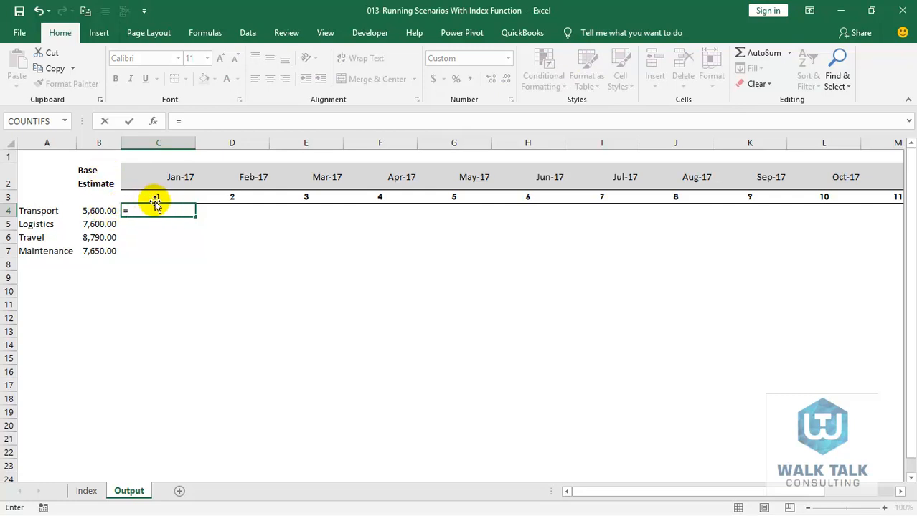
pyautogui.click(105, 210)
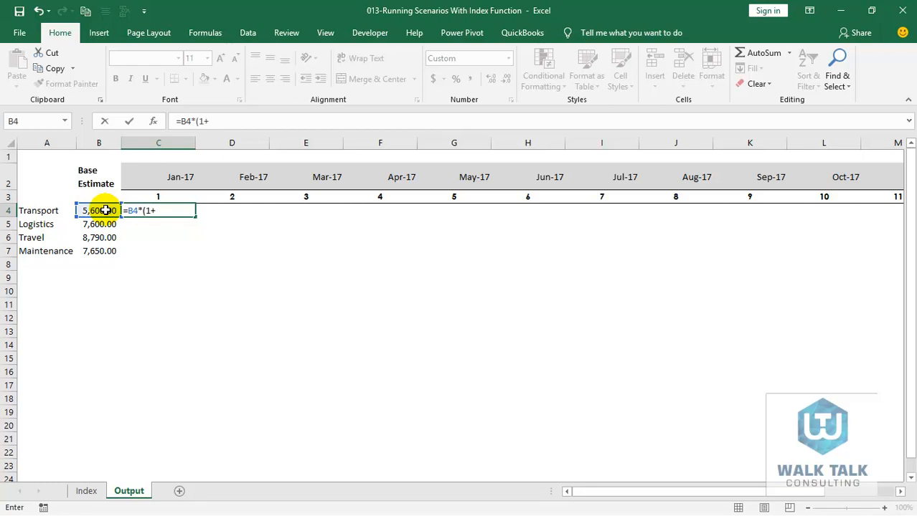
pyautogui.click(87, 491)
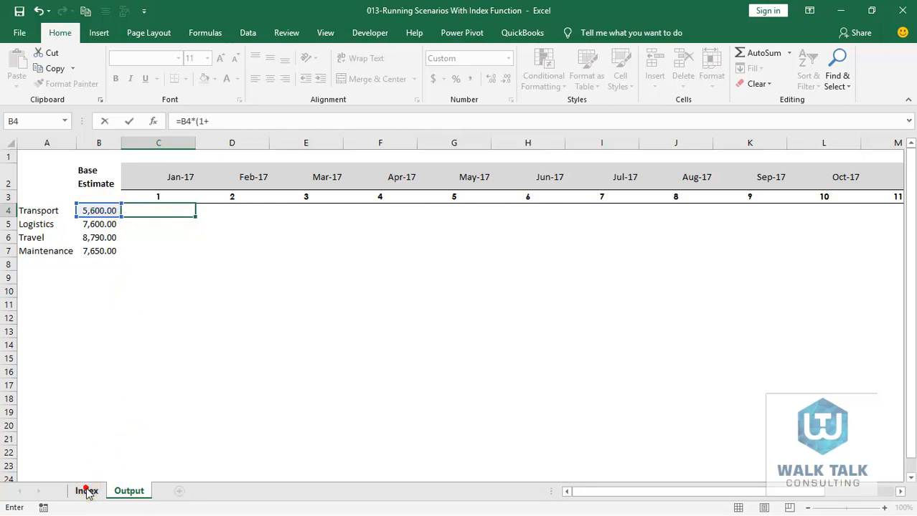
pyautogui.click(284, 299)
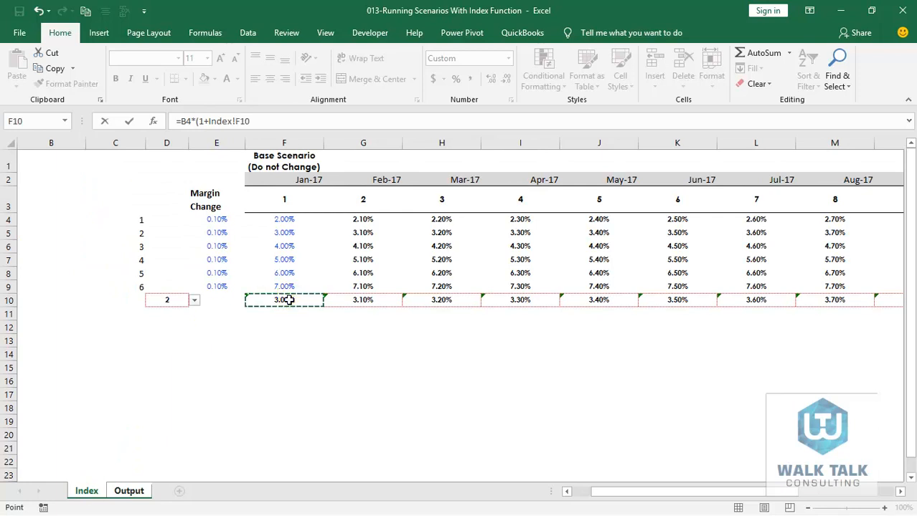
pyautogui.click(260, 120)
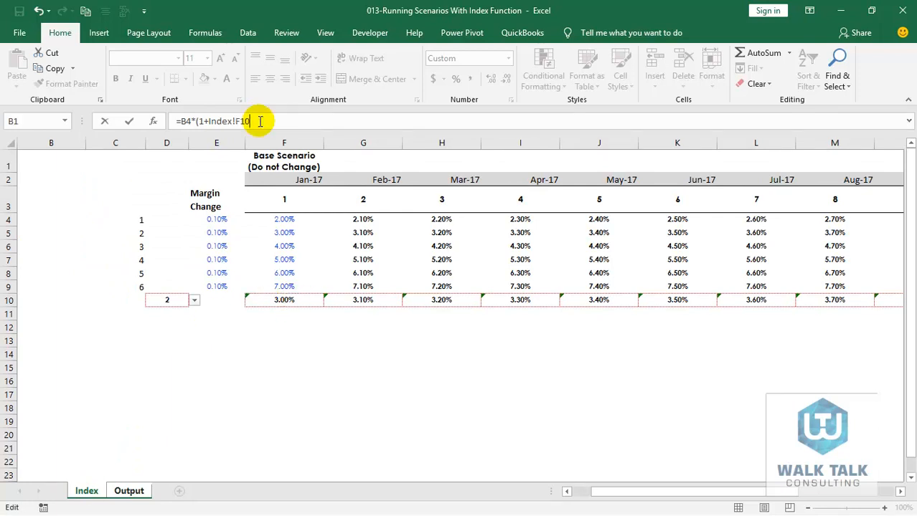
pyautogui.press('F4')
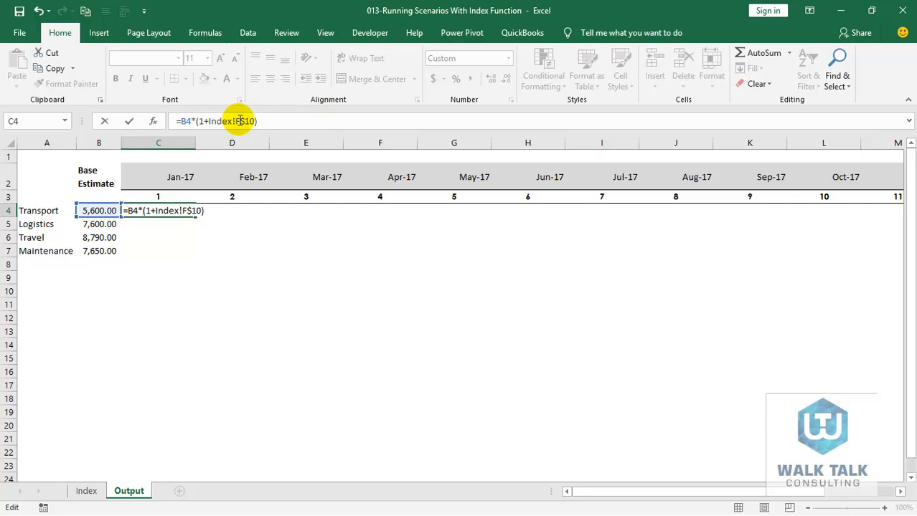
pyautogui.press('Return')
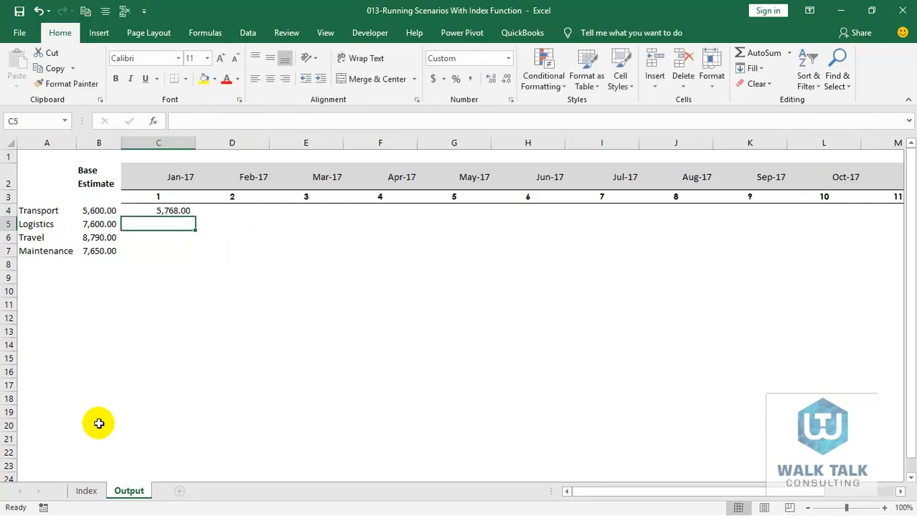
# - Copy the Transport formula in C4 of the Output sheet down to C7 and check the copied formulas
pyautogui.click(86, 491)
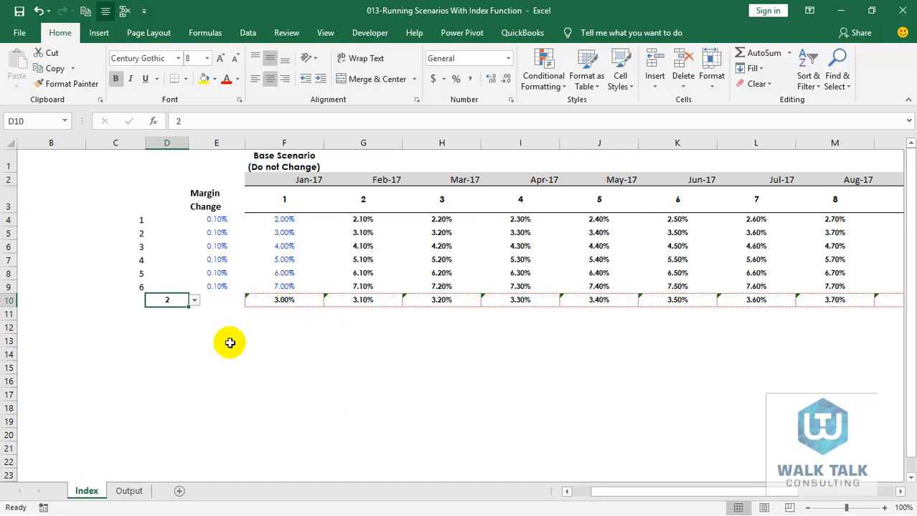
pyautogui.click(131, 491)
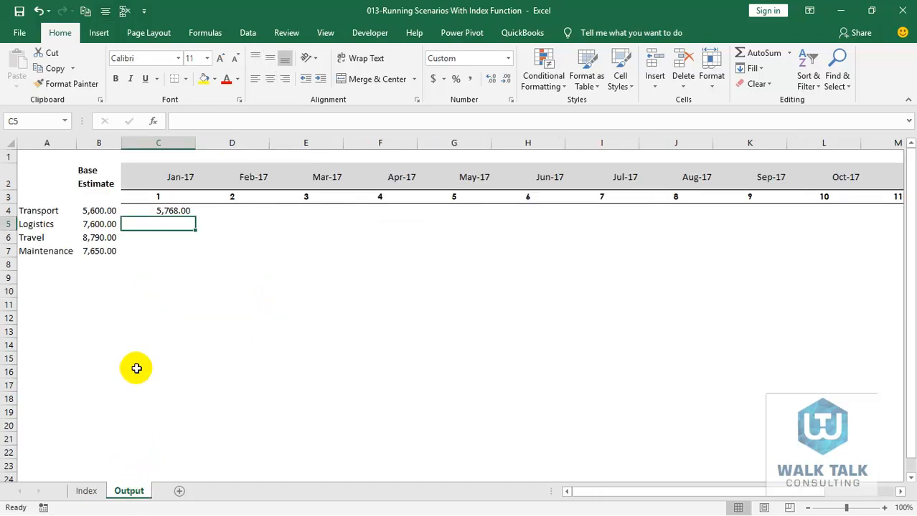
pyautogui.click(166, 209)
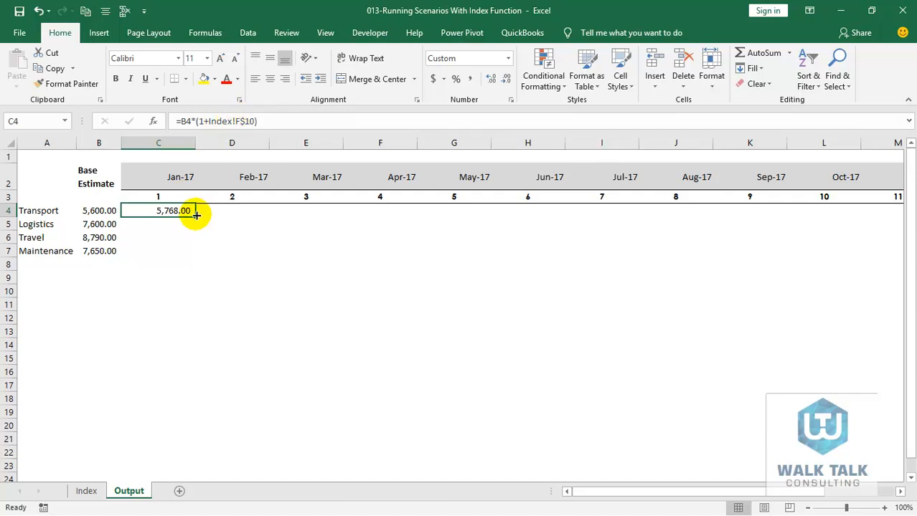
pyautogui.moveTo(196, 215); pyautogui.dragTo(192, 256)
pyautogui.click(176, 224)
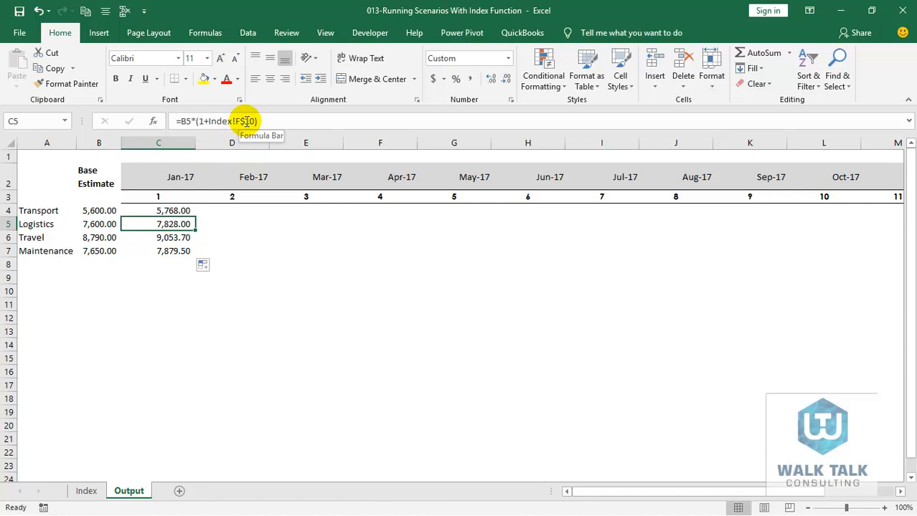
pyautogui.press('Down')
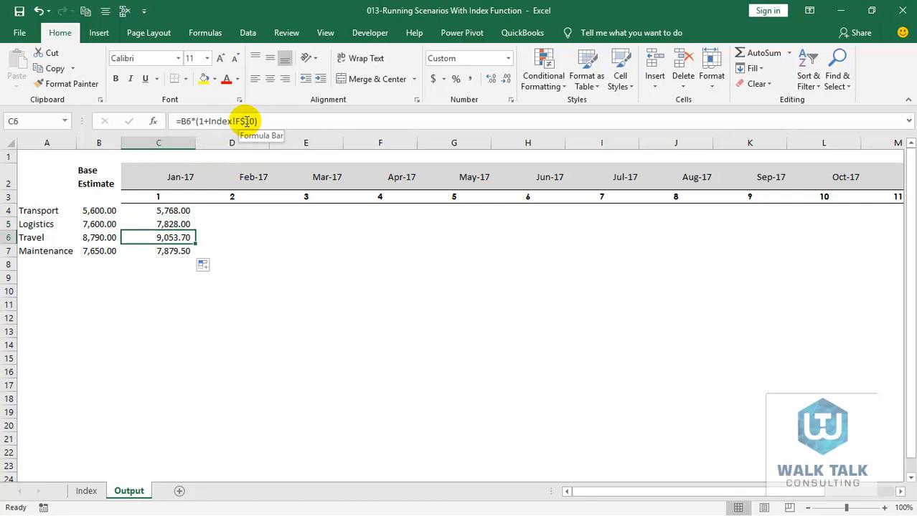
# - Anchor column B in the C4 formula as =$B4*(1+Index!F$10) and copy it down to C7 again
pyautogui.press('Down')
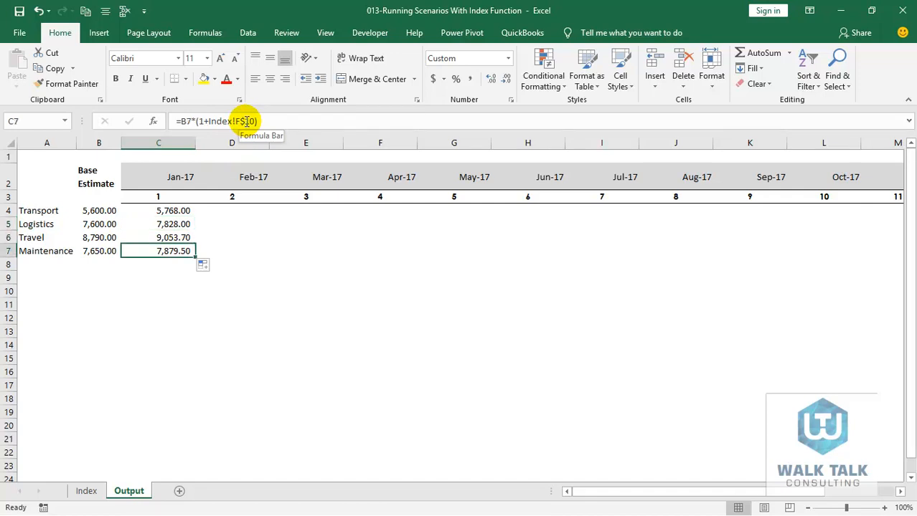
pyautogui.click(187, 210)
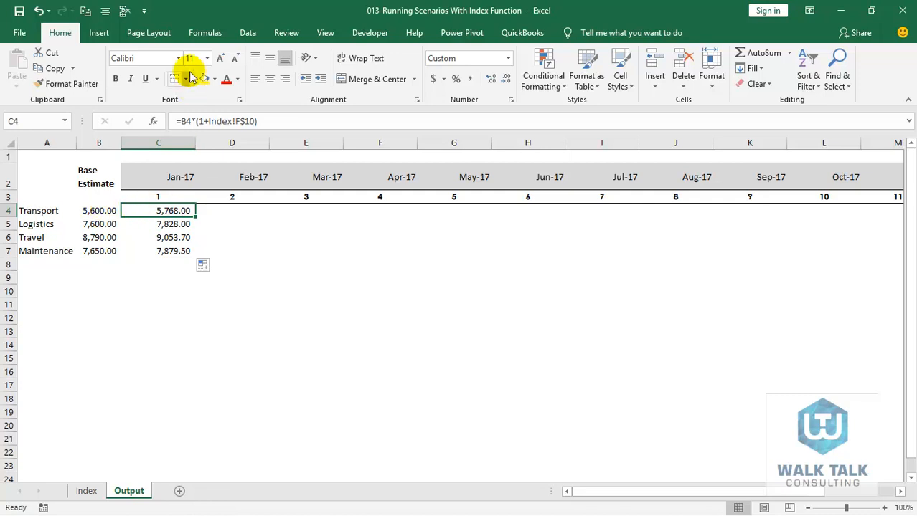
pyautogui.click(183, 121)
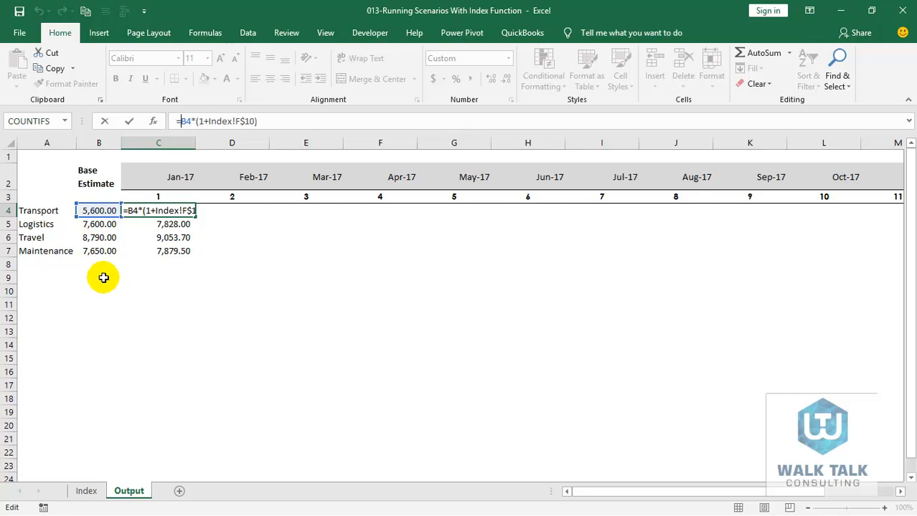
pyautogui.write('$')
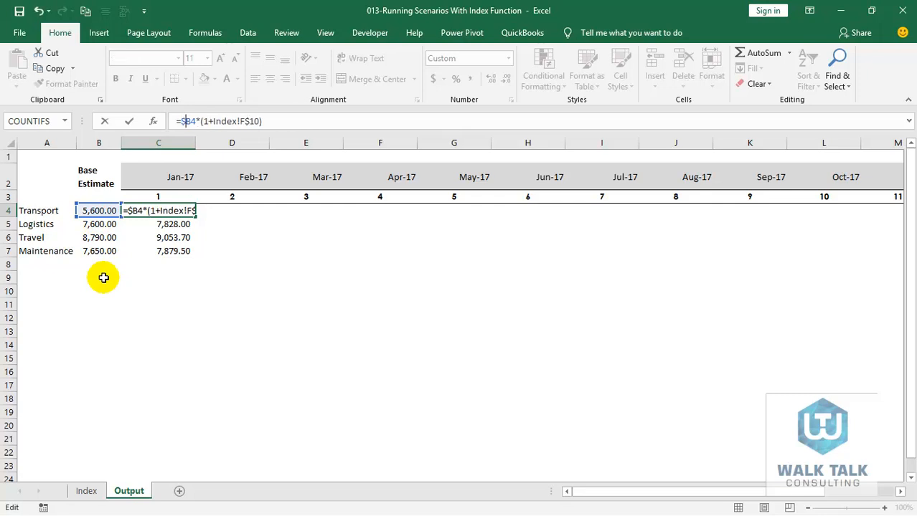
pyautogui.press('Return')
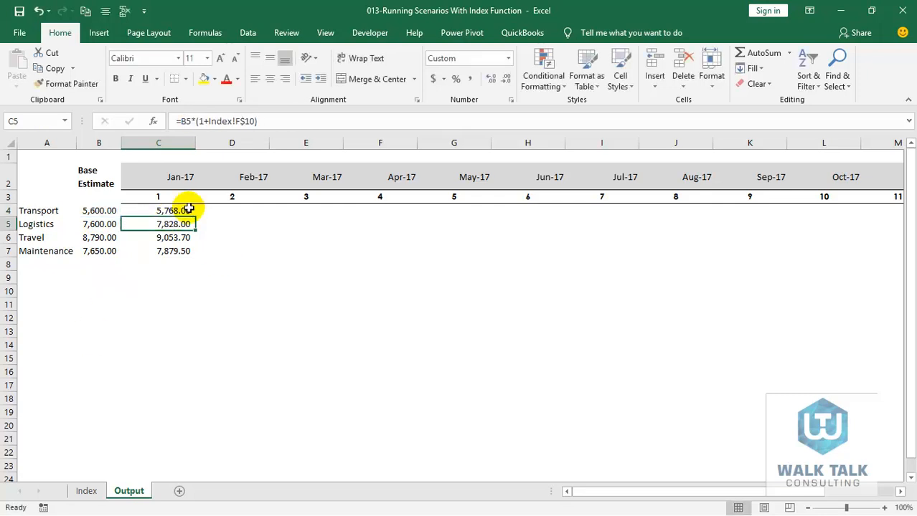
pyautogui.click(185, 208)
pyautogui.moveTo(194, 216); pyautogui.dragTo(192, 257)
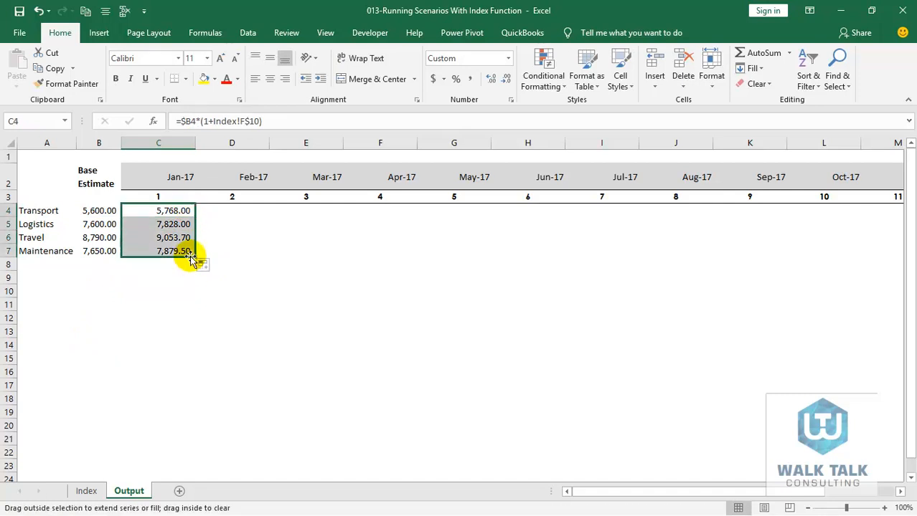
# - Copy the Transport formula from C4 into D4 for Feb-17 and check its references against the Index sheet
pyautogui.click(175, 215)
pyautogui.moveTo(195, 214); pyautogui.dragTo(239, 210)
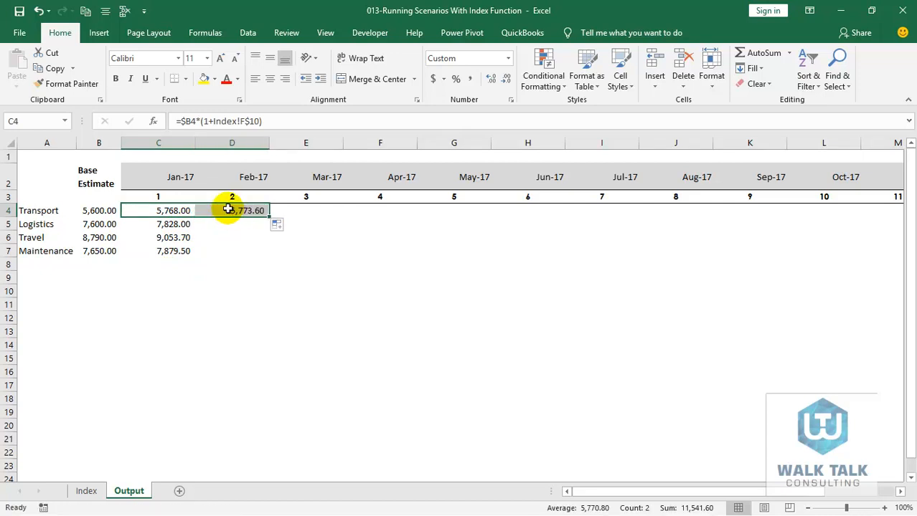
pyautogui.click(228, 209)
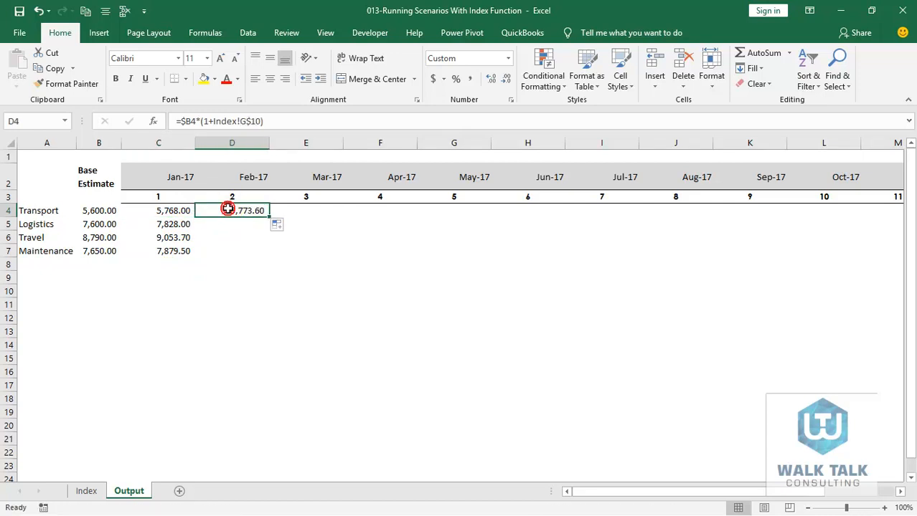
pyautogui.click(188, 121)
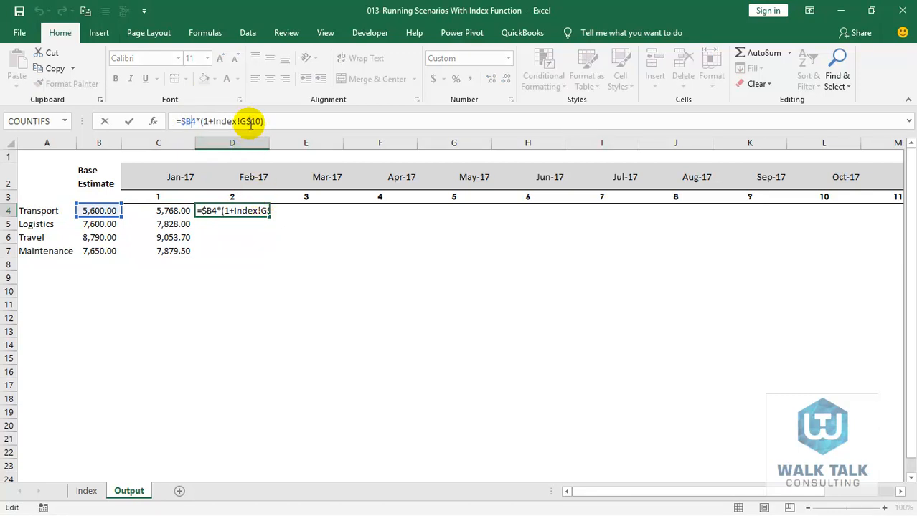
pyautogui.write('`')
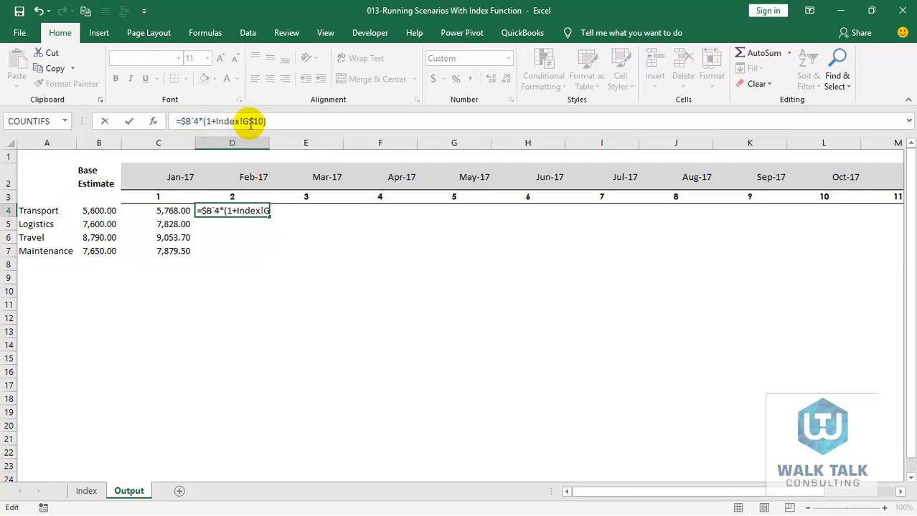
pyautogui.press('BackSpace')
pyautogui.hotkey('ctrl', 'Return')
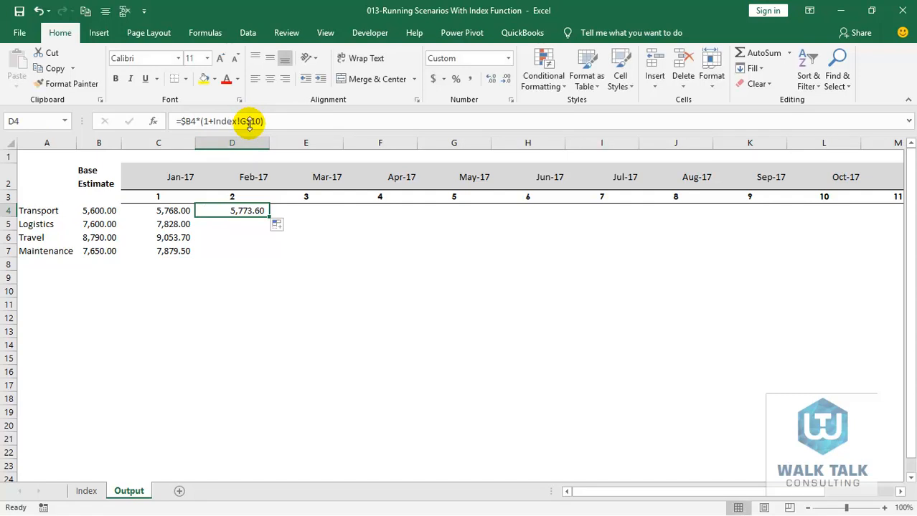
pyautogui.click(85, 491)
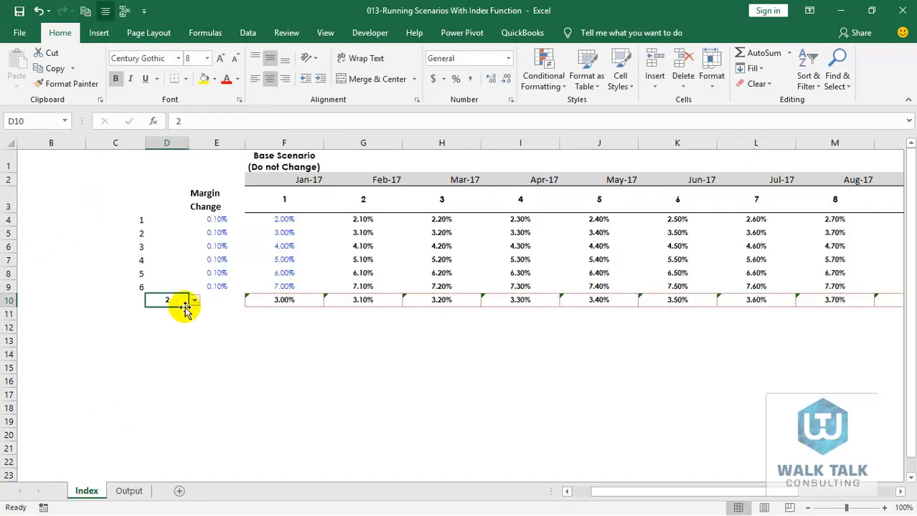
pyautogui.click(129, 491)
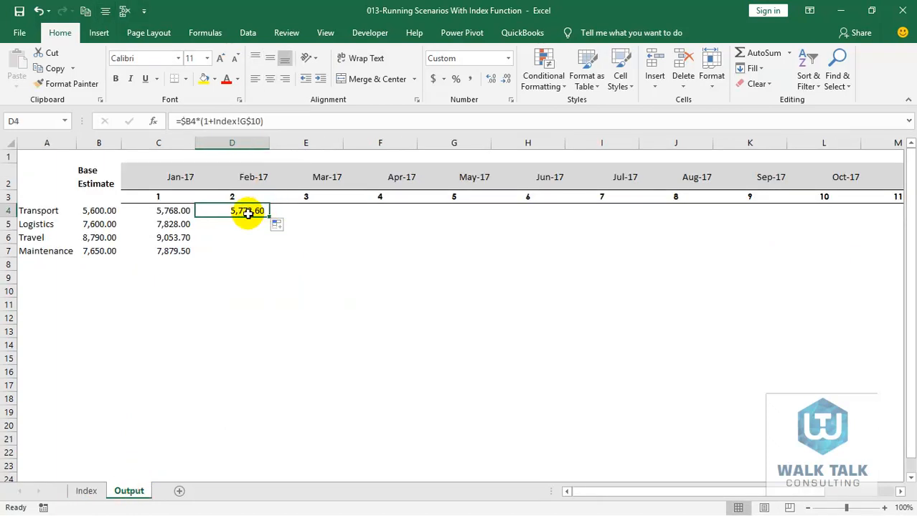
# - Copy the Transport formula in D4 across row 4 through Dec-17 in column N
pyautogui.hotkey('ctrl', 'c')
pyautogui.hotkey('shift', 'Right')
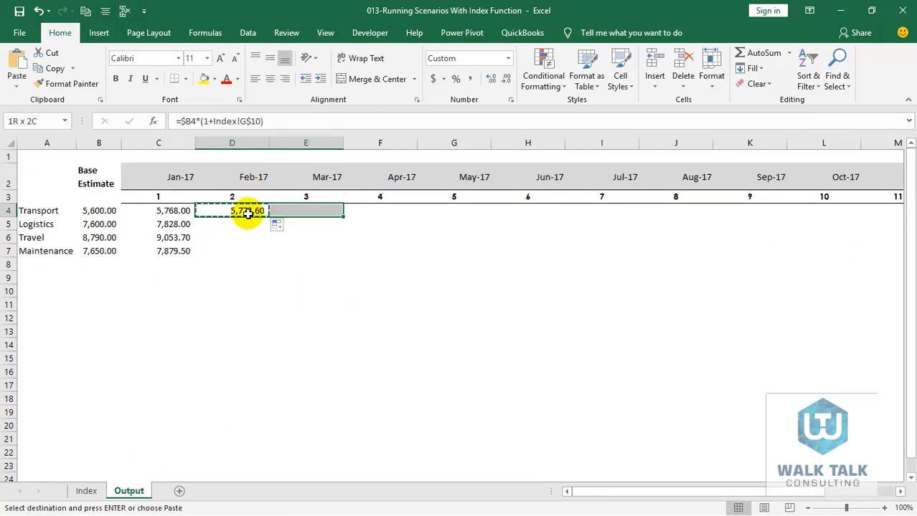
pyautogui.hotkey('shift', 'Right')
pyautogui.hotkey('shift', 'Right')
pyautogui.hotkey('shift', 'Right')
pyautogui.hotkey('shift', 'Right')
pyautogui.hotkey('shift', 'Right')
pyautogui.hotkey('shift', 'Right')
pyautogui.hotkey('shift', 'Right')
pyautogui.hotkey('shift', 'Right')
pyautogui.hotkey('shift', 'Right')
pyautogui.hotkey('shift', 'Right')
pyautogui.hotkey('shift', 'Right')
pyautogui.hotkey('shift', 'Right')
pyautogui.hotkey('shift', 'Right')
pyautogui.hotkey('shift', 'Right')
pyautogui.hotkey('shift', 'Right')
pyautogui.hotkey('shift', 'Right')
pyautogui.hotkey('shift', 'Right')
pyautogui.hotkey('shift', 'Right')
pyautogui.hotkey('shift', 'Right')
pyautogui.hotkey('shift', 'Left')
pyautogui.hotkey('shift', 'Left')
pyautogui.hotkey('shift', 'Left')
pyautogui.hotkey('shift', 'Left')
pyautogui.hotkey('shift', 'Left')
pyautogui.hotkey('shift', 'Left')
pyautogui.hotkey('shift', 'Left')
pyautogui.hotkey('shift', 'Left')
pyautogui.hotkey('shift', 'Left')
pyautogui.hotkey('shift', 'Left')
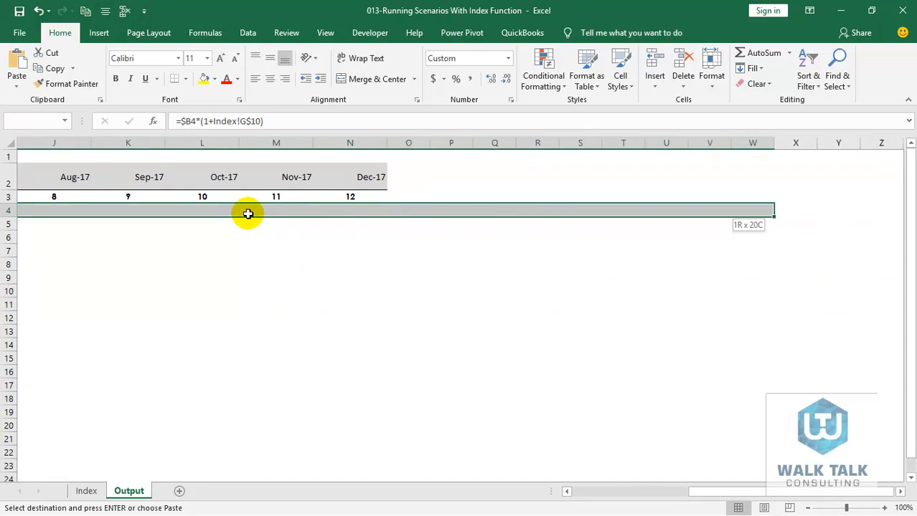
pyautogui.press('Return')
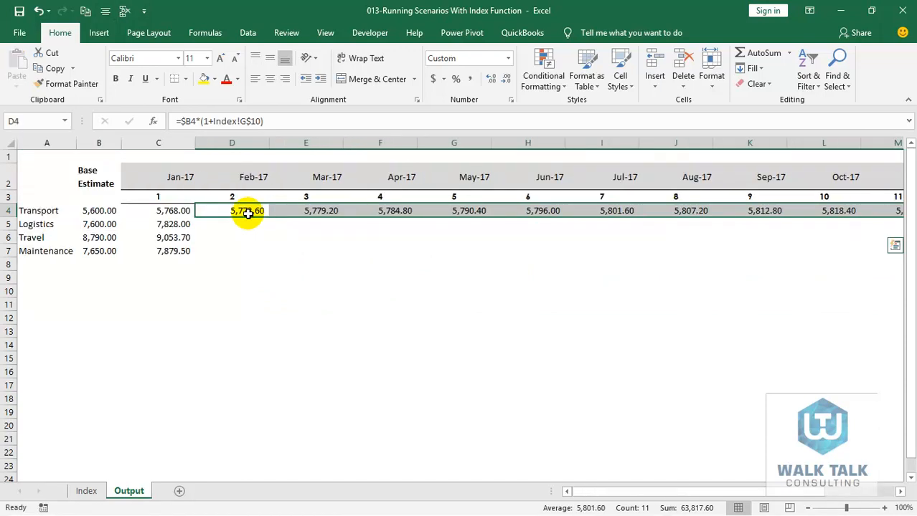
# - Copy the Transport formulas in D4:N4 down to the Logistics, Travel and Maintenance rows, then return to the start of row 4
pyautogui.hotkey('ctrl', 'c')
pyautogui.hotkey('shift', 'Down')
pyautogui.hotkey('shift', 'Down')
pyautogui.hotkey('shift', 'Down')
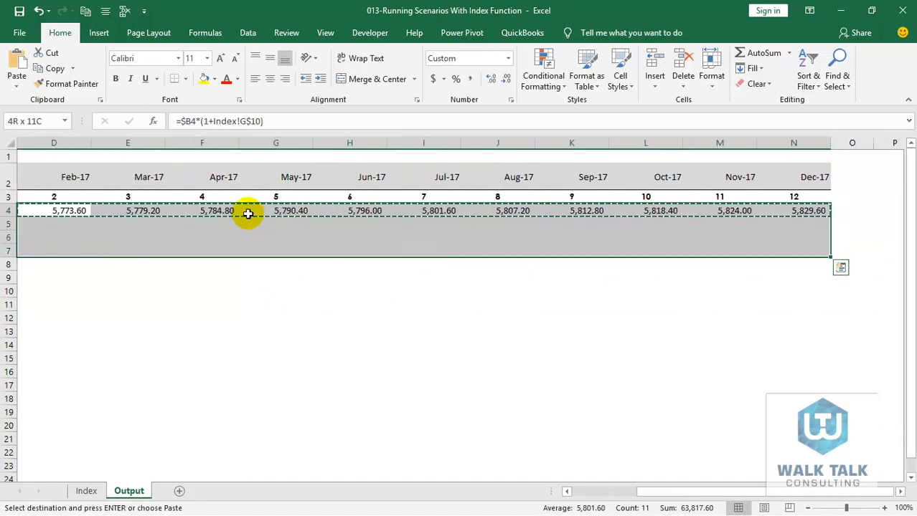
pyautogui.press('Return')
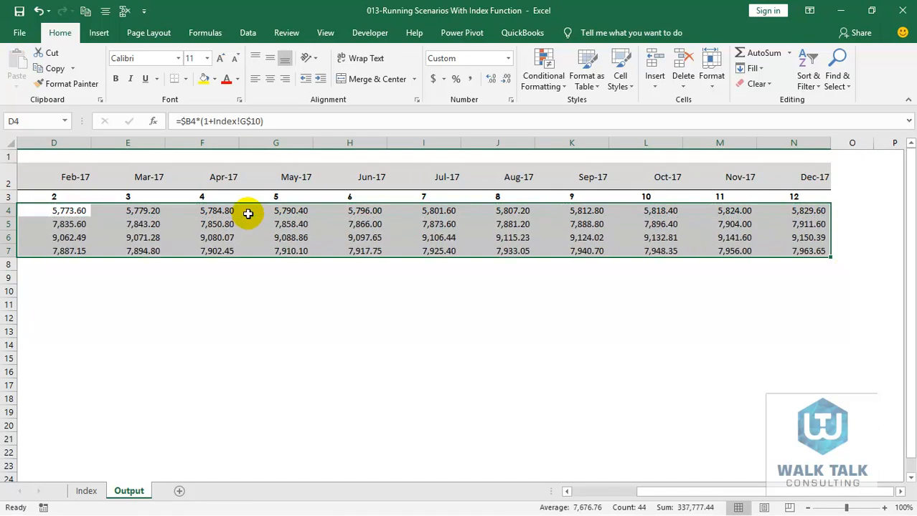
pyautogui.press('Left')
pyautogui.press('Home')
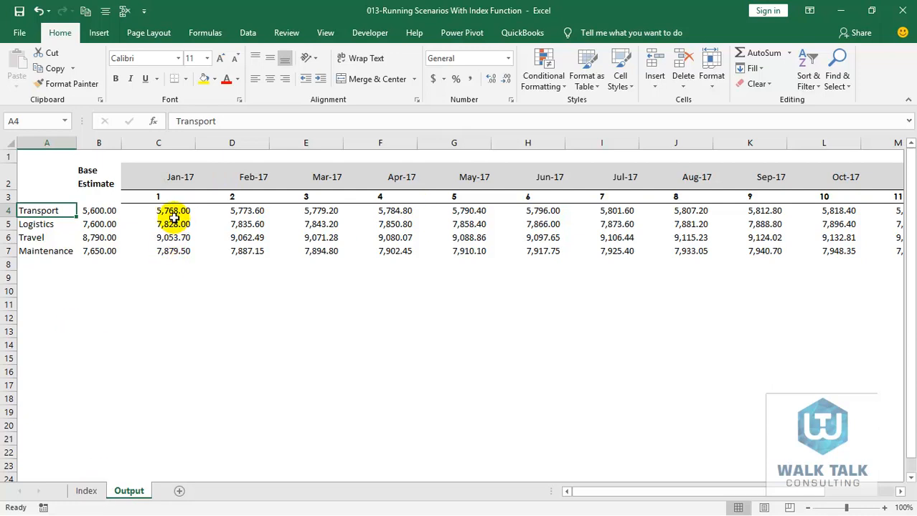
# - Set the scenario selector in D10 of the Index sheet to 6 and review the projections on the Output sheet
pyautogui.click(87, 493)
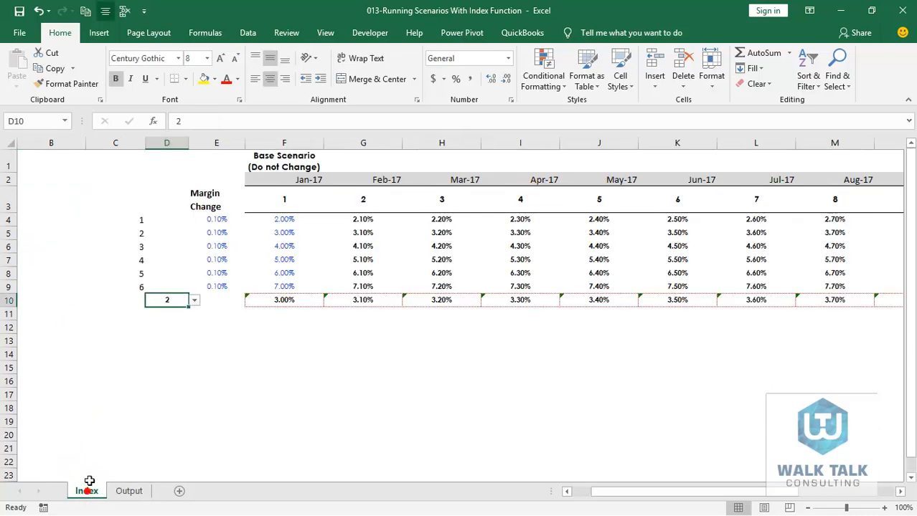
pyautogui.click(193, 301)
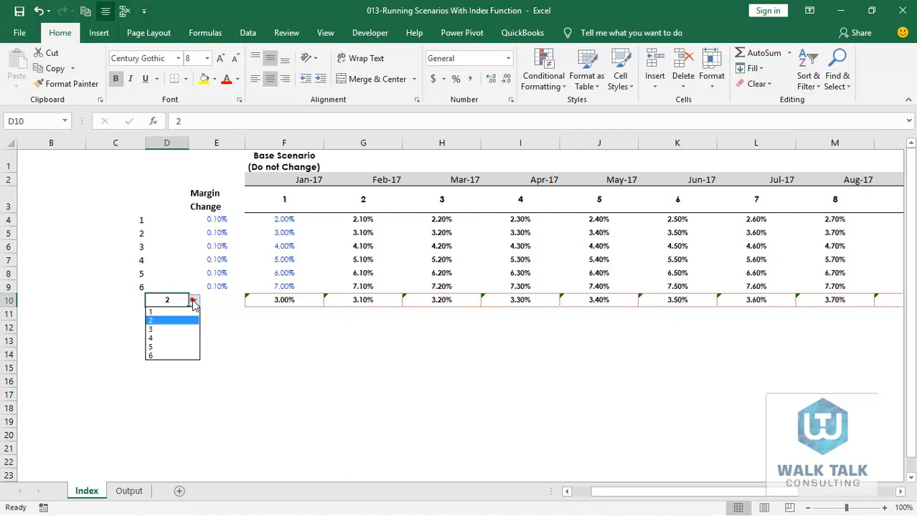
pyautogui.click(170, 357)
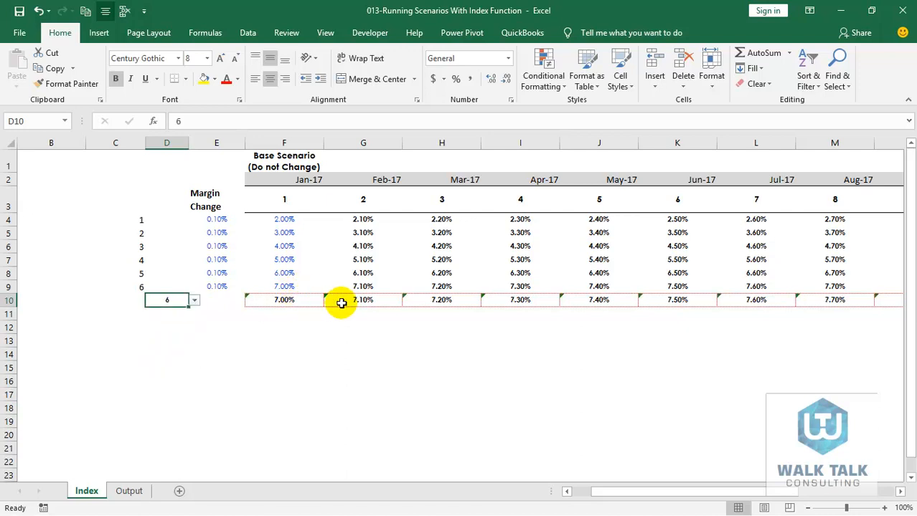
pyautogui.click(129, 491)
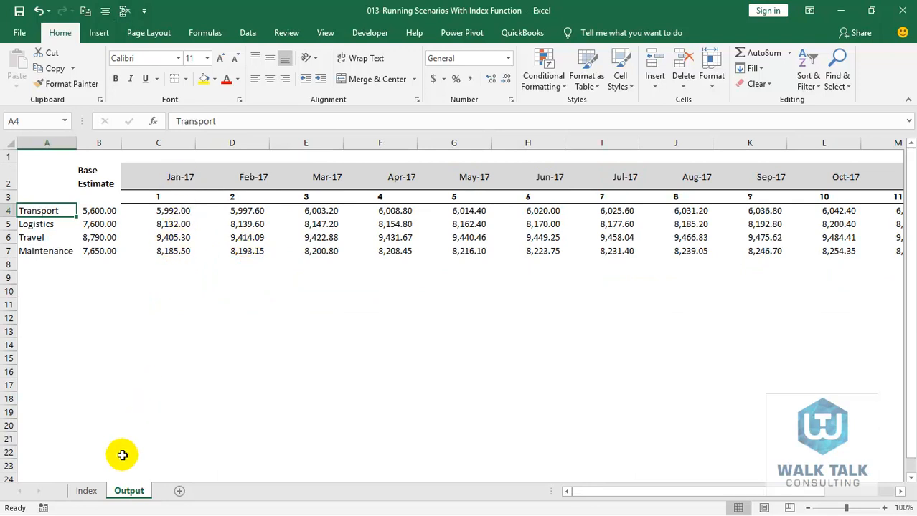
# - Set the scenario selector in D10 of the Index sheet to 4 and review the projections on the Output sheet
pyautogui.click(88, 495)
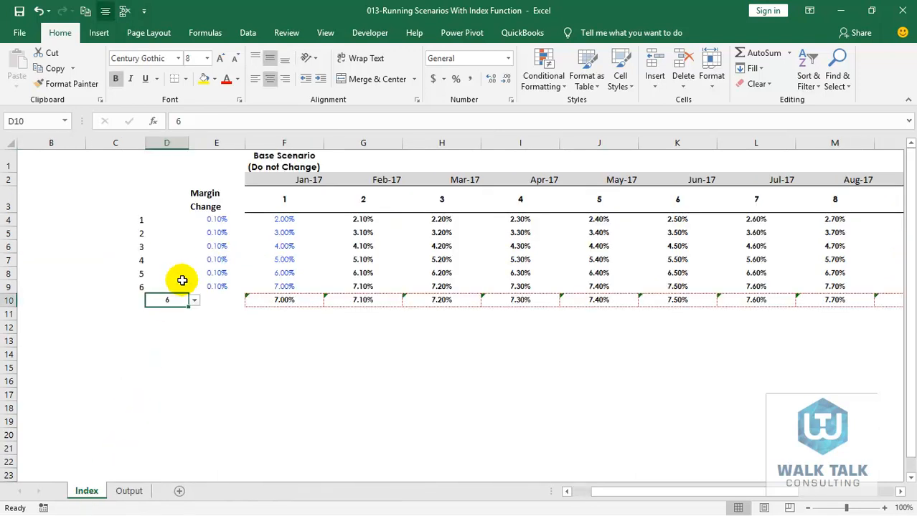
pyautogui.click(197, 304)
pyautogui.click(153, 339)
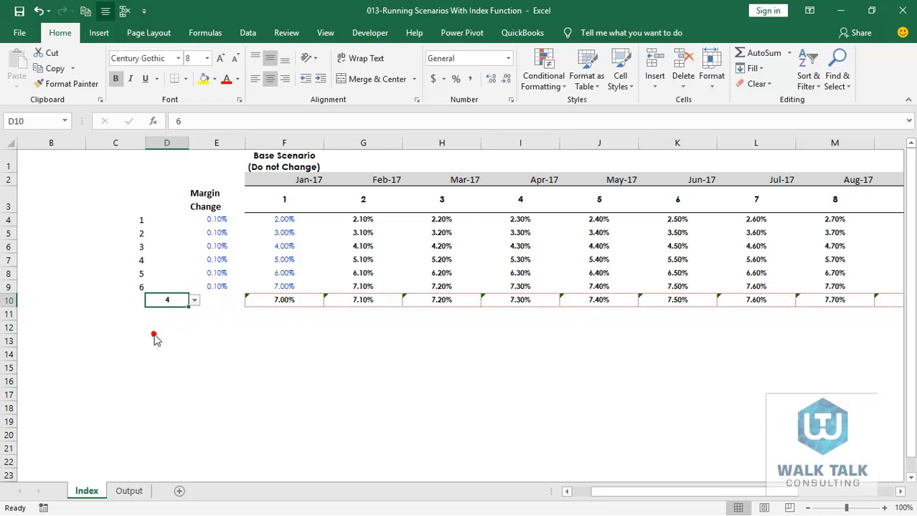
pyautogui.click(136, 497)
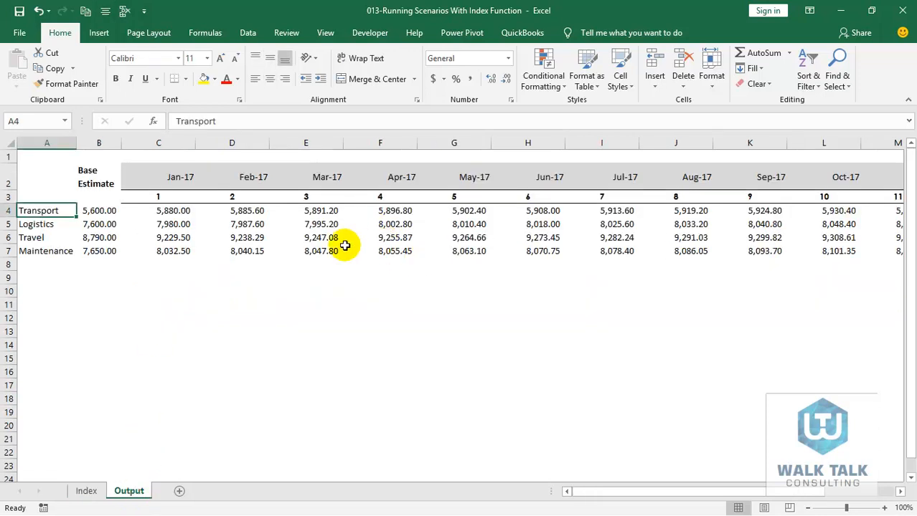